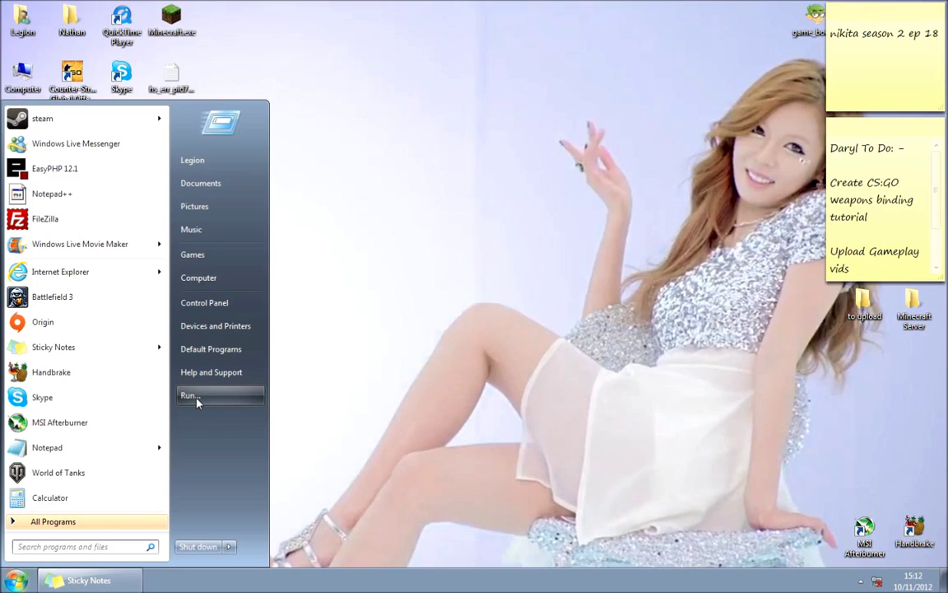
# - Open Local Disk (C:) in Windows Explorer by running c:/
pyautogui.click(208, 400)
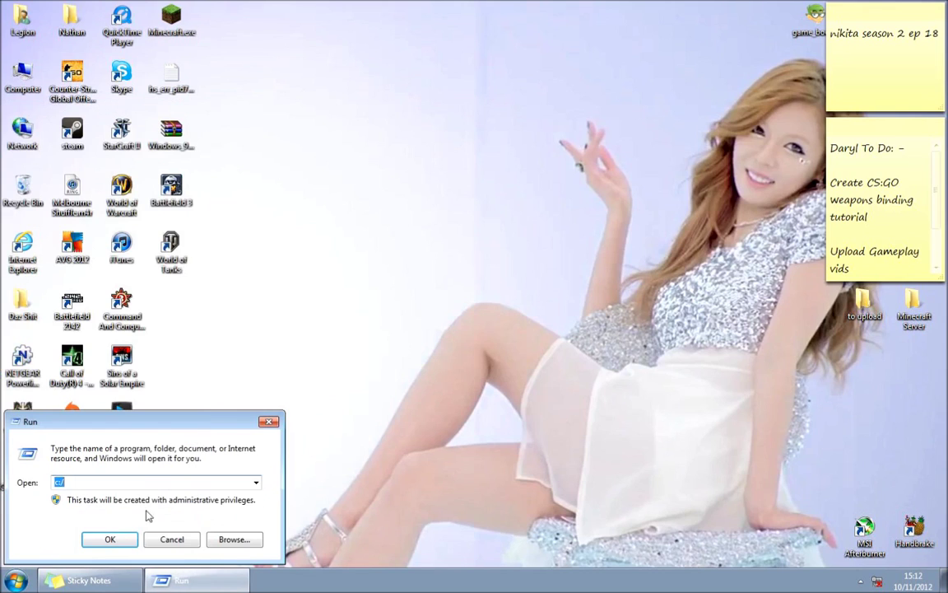
pyautogui.click(171, 536)
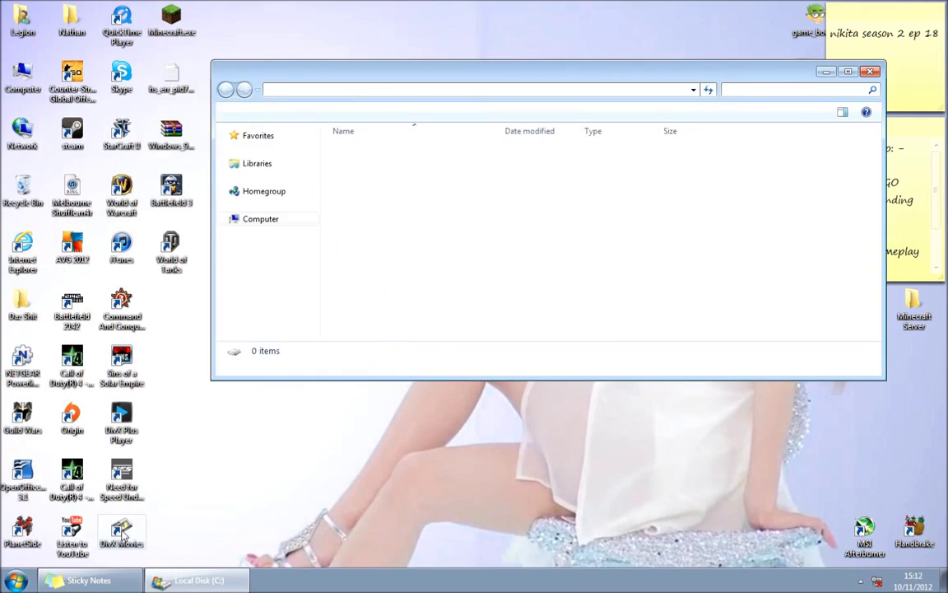
pyautogui.click(17, 581)
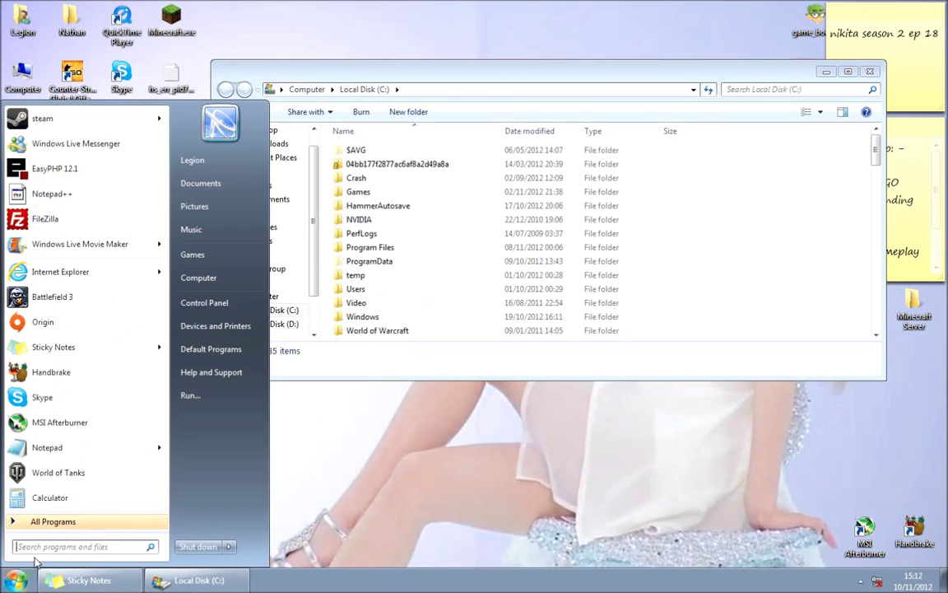
pyautogui.write('c:/')
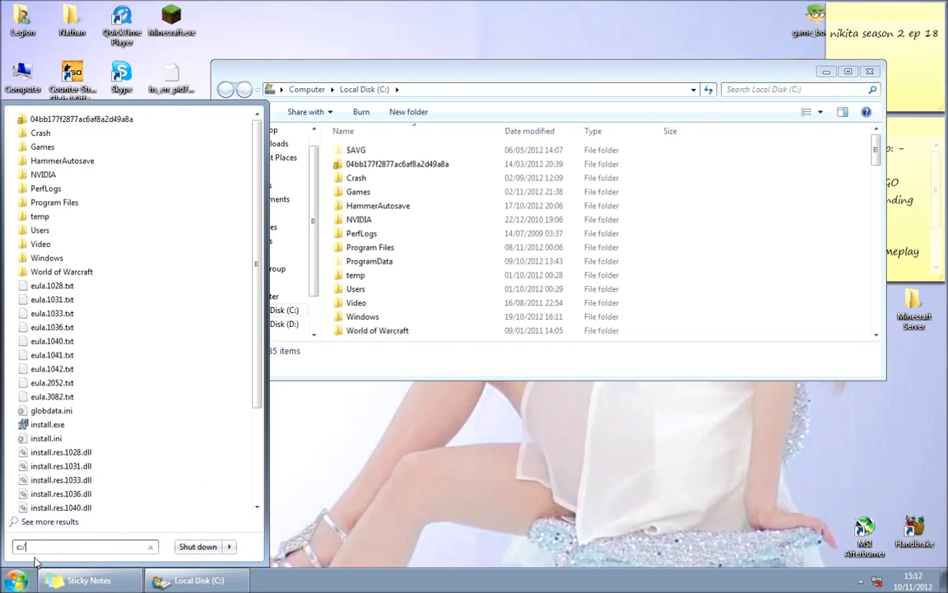
pyautogui.press('BackSpace')
pyautogui.press('BackSpace')
pyautogui.press('BackSpace')
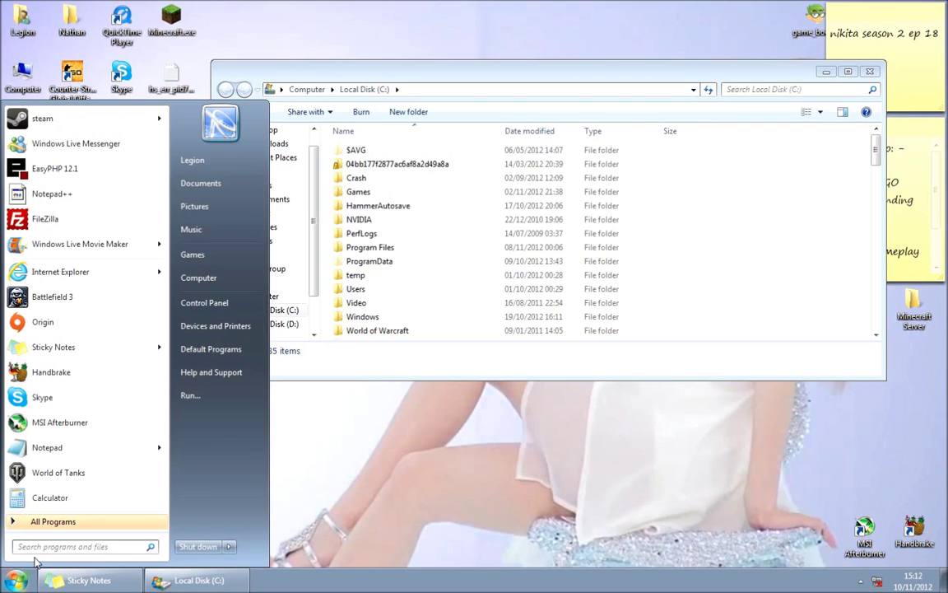
pyautogui.click(391, 70)
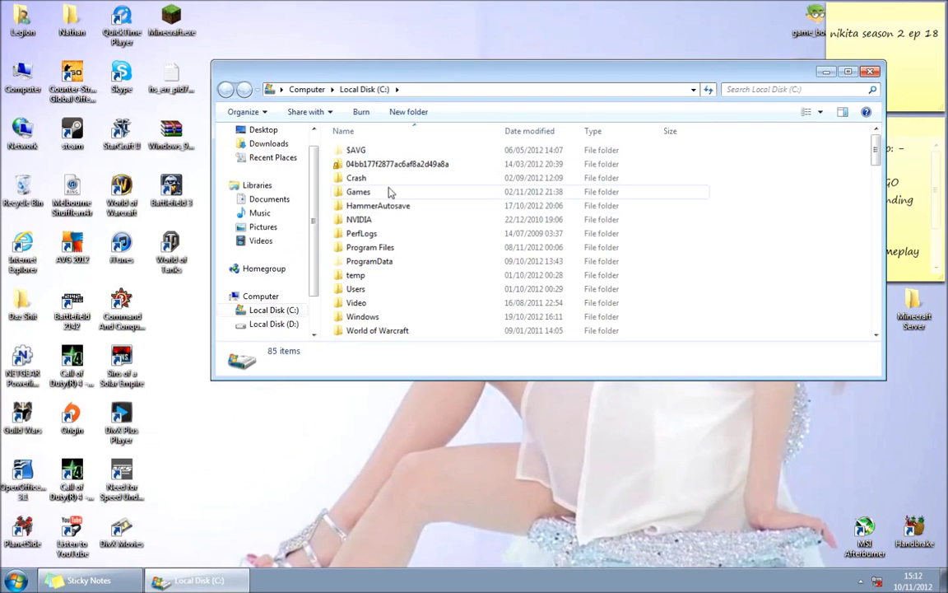
# - Browse from C: into Program Files\Steam\steamapps
pyautogui.scroll(-2, 403, 248)
pyautogui.scroll(-1, 402, 248)
pyautogui.scroll(2, 401, 245)
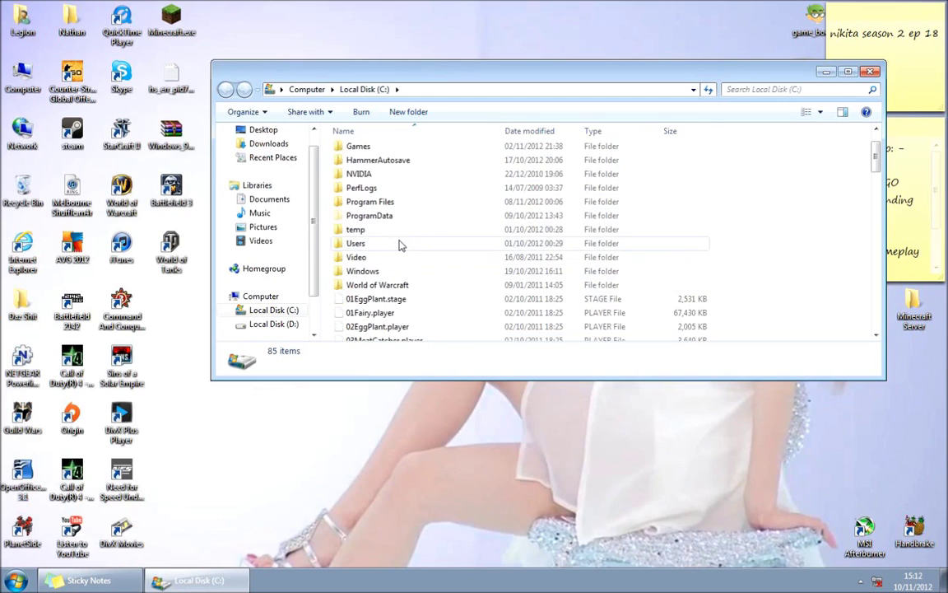
pyautogui.doubleClick(381, 202)
pyautogui.scroll(-5, 397, 239)
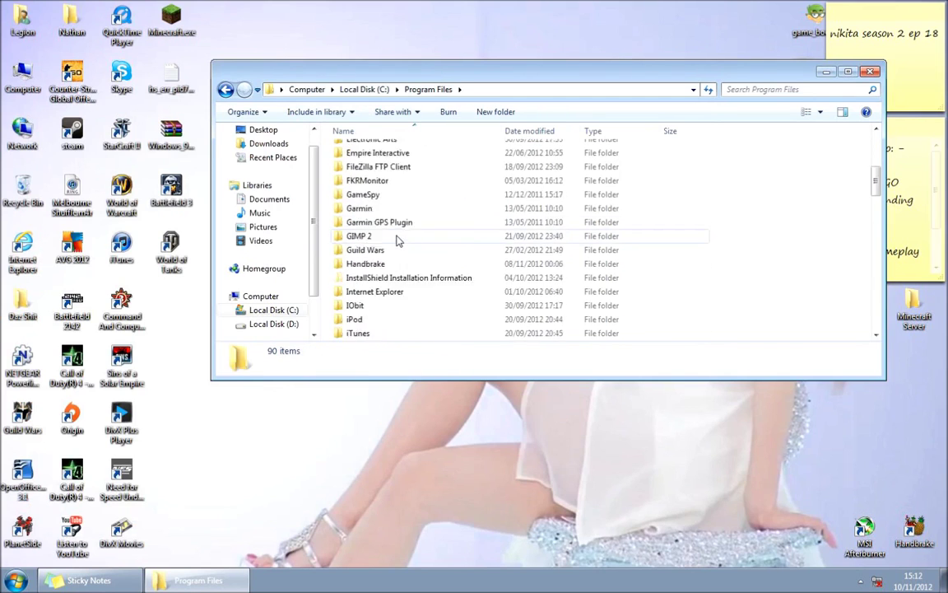
pyautogui.scroll(-6, 396, 240)
pyautogui.scroll(-3, 394, 247)
pyautogui.scroll(-2, 387, 260)
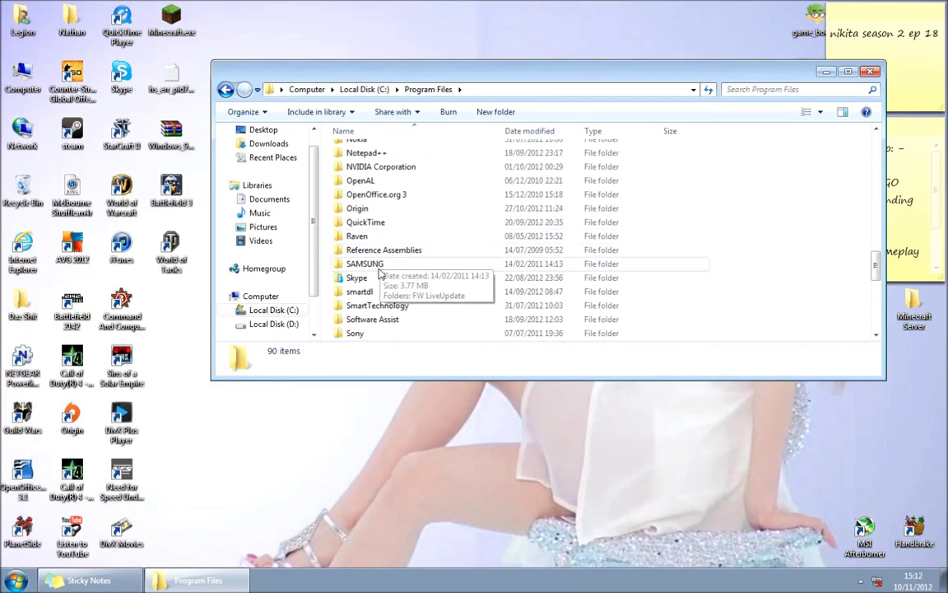
pyautogui.scroll(-1, 377, 307)
pyautogui.scroll(-1, 375, 304)
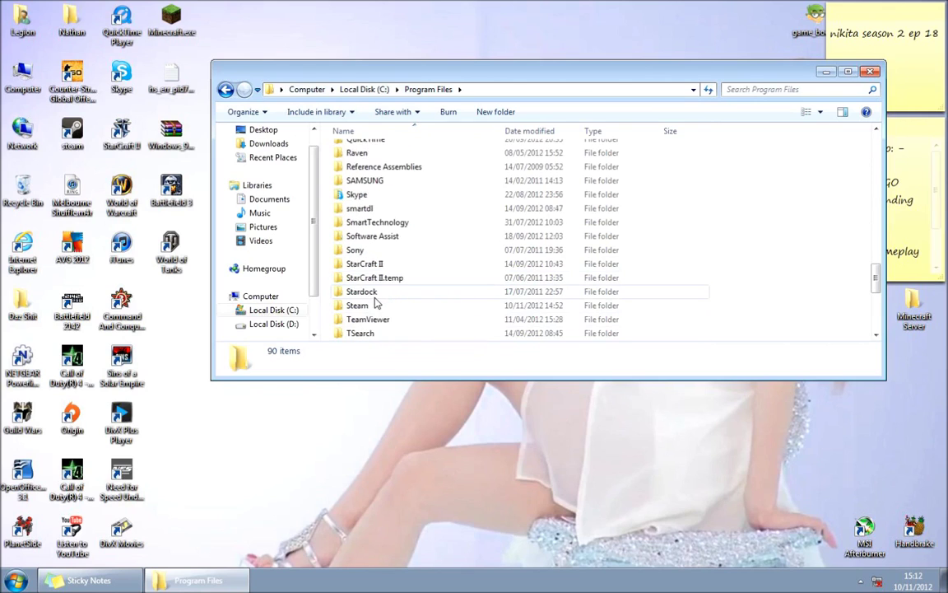
pyautogui.scroll(-1, 375, 304)
pyautogui.doubleClick(370, 275)
pyautogui.scroll(-1, 372, 280)
pyautogui.doubleClick(364, 306)
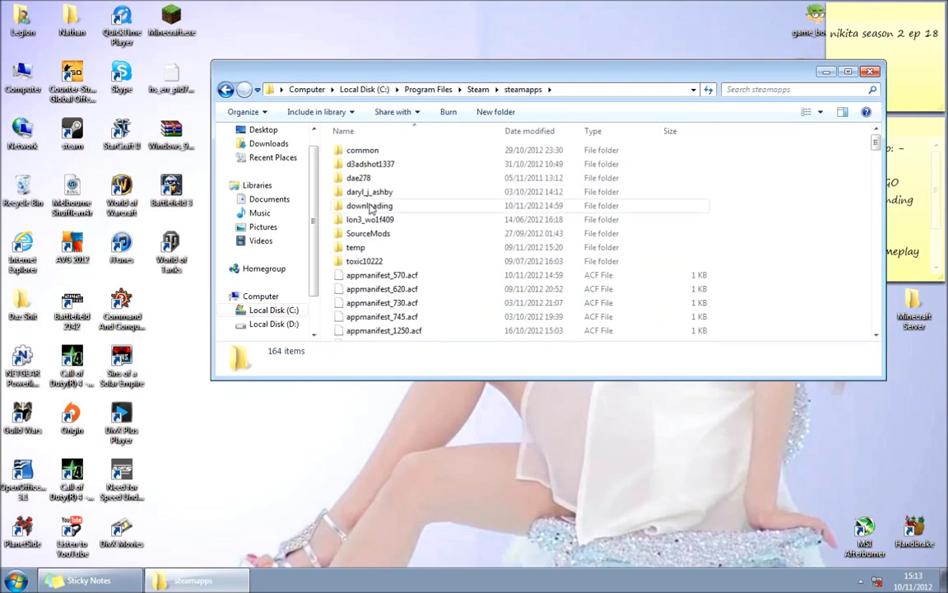
# - Continue into common\Counter-Strike Global Offensive\csgo\cfg and select config.cfg
pyautogui.doubleClick(368, 151)
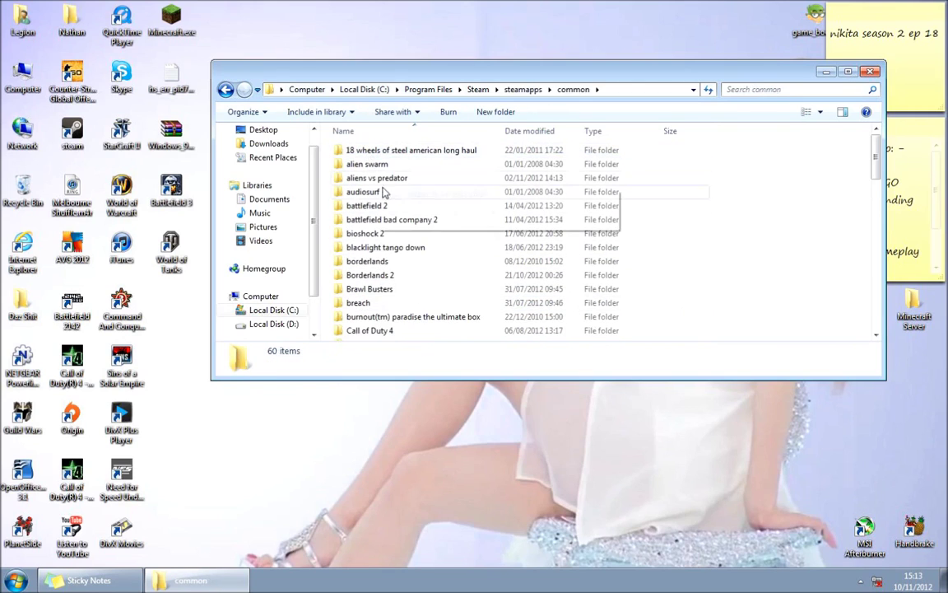
pyautogui.scroll(-2, 414, 254)
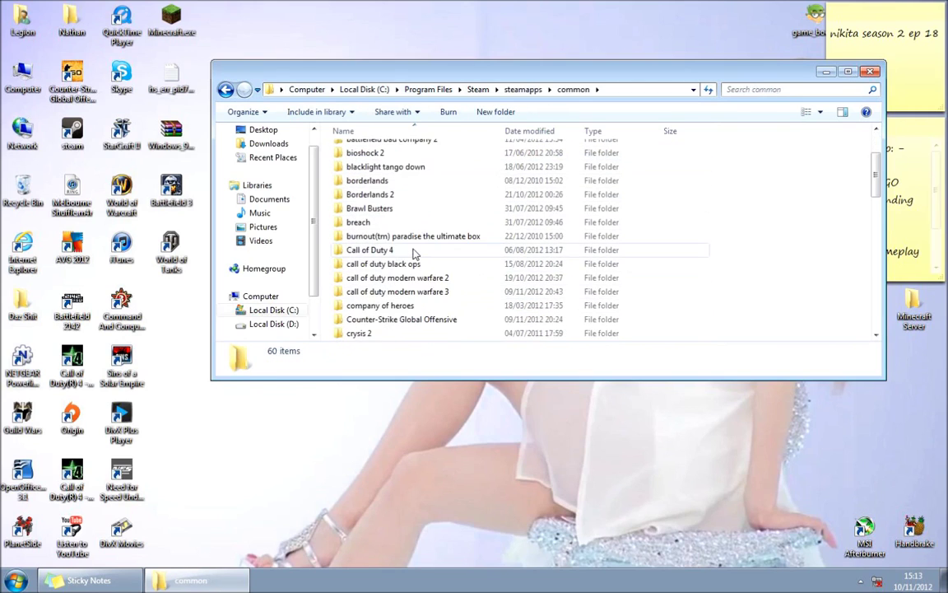
pyautogui.click(414, 320)
pyautogui.doubleClick(414, 321)
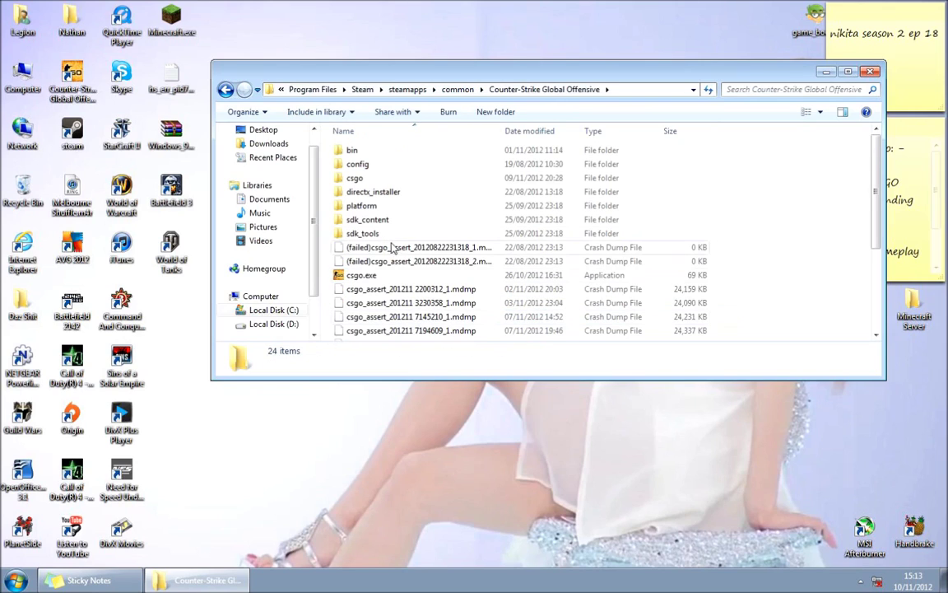
pyautogui.doubleClick(356, 179)
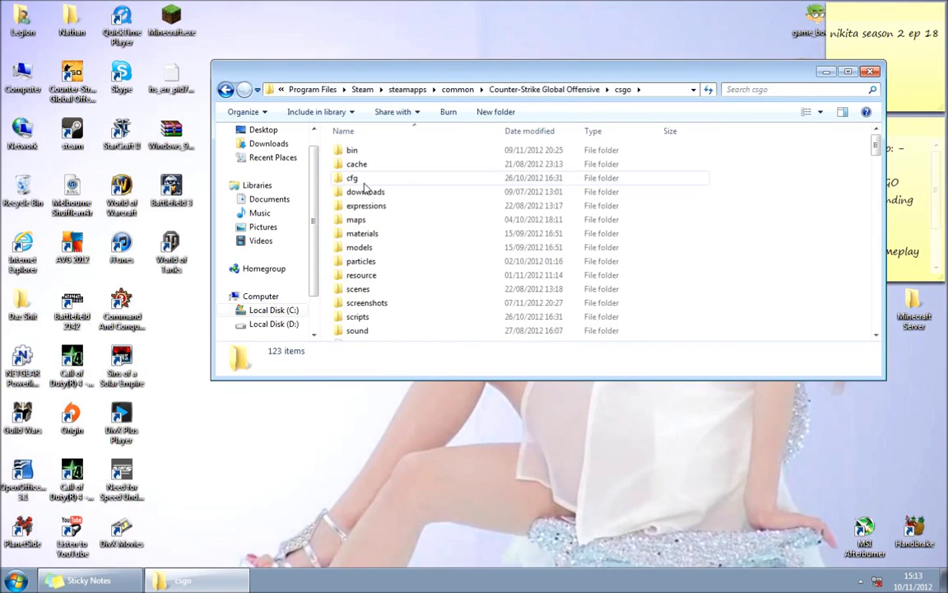
pyautogui.doubleClick(363, 180)
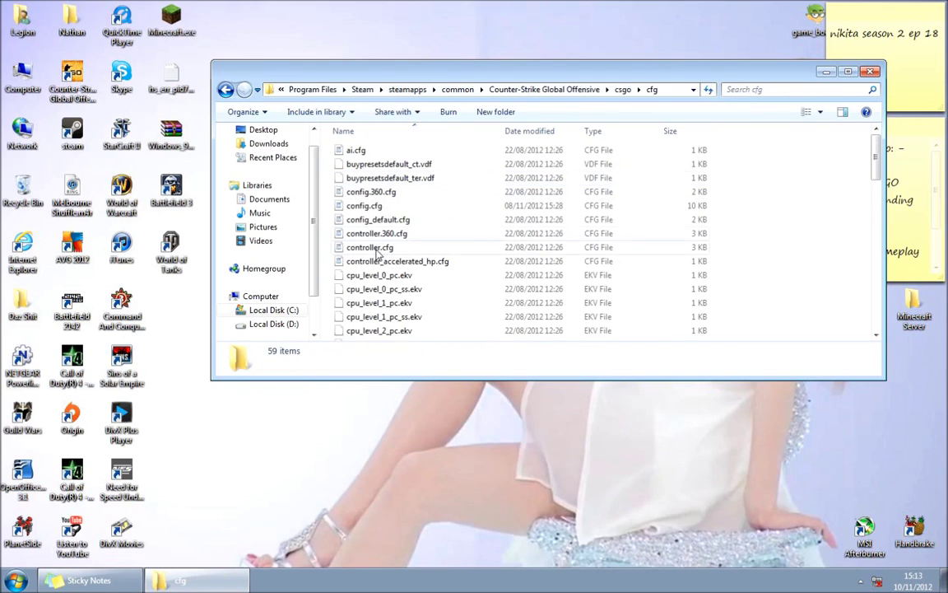
pyautogui.click(362, 207)
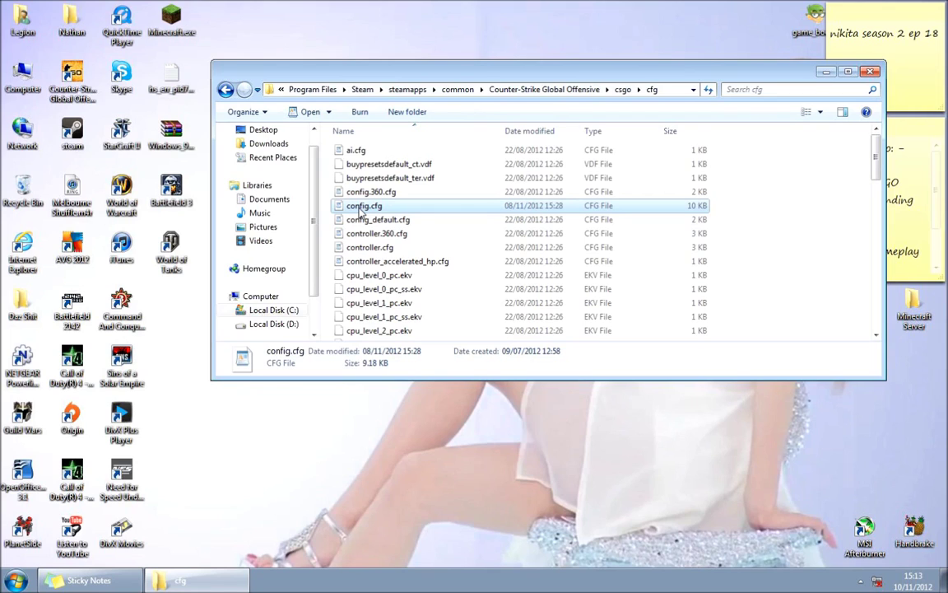
# - Open config.cfg in WordPad through Open with
pyautogui.rightClick(360, 211)
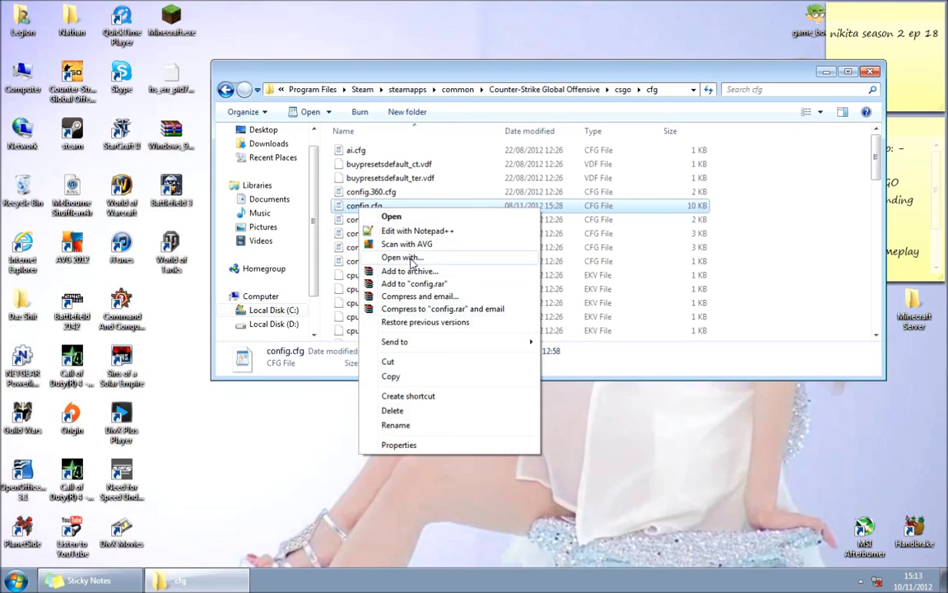
pyautogui.press('Escape')
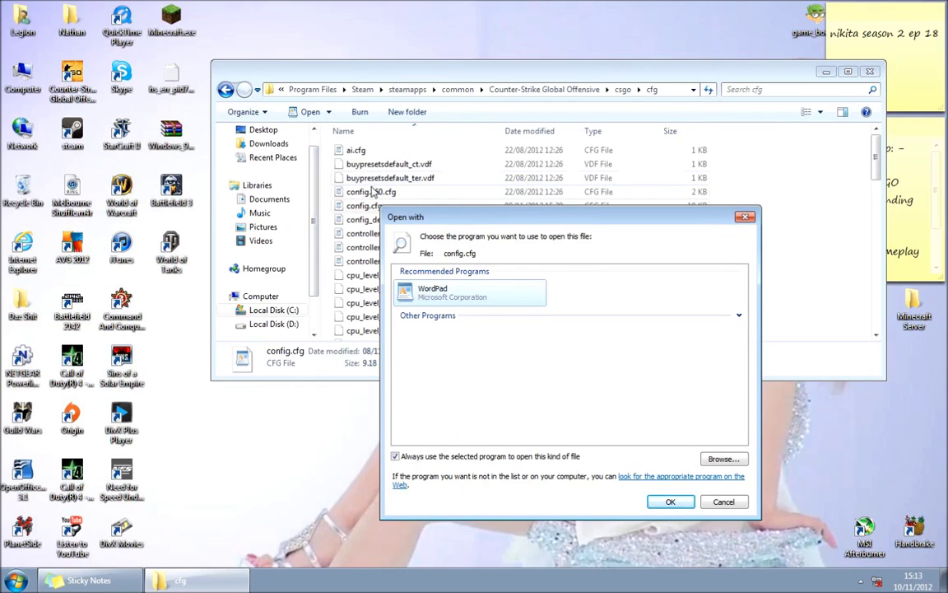
pyautogui.moveTo(415, 218); pyautogui.dragTo(368, 120)
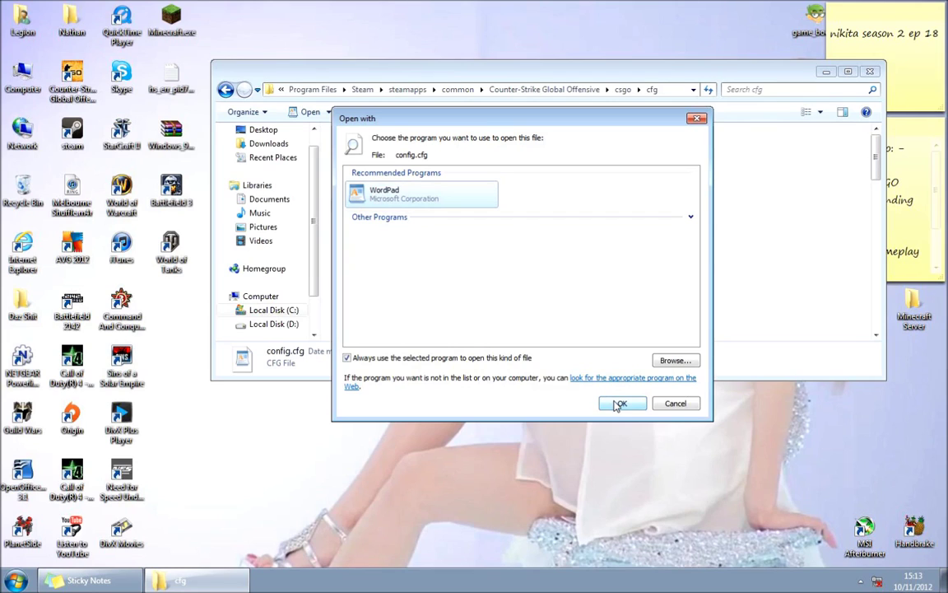
pyautogui.click(619, 403)
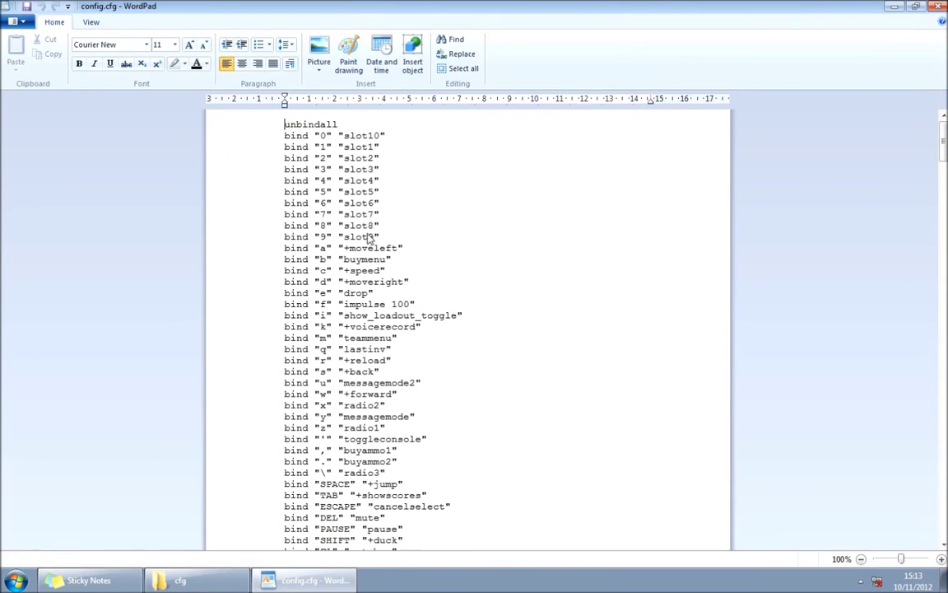
# - Place the cursor at the end of the MWHEELDOWN bind line
pyautogui.scroll(-1, 377, 213)
pyautogui.scroll(-1, 378, 214)
pyautogui.scroll(-2, 378, 213)
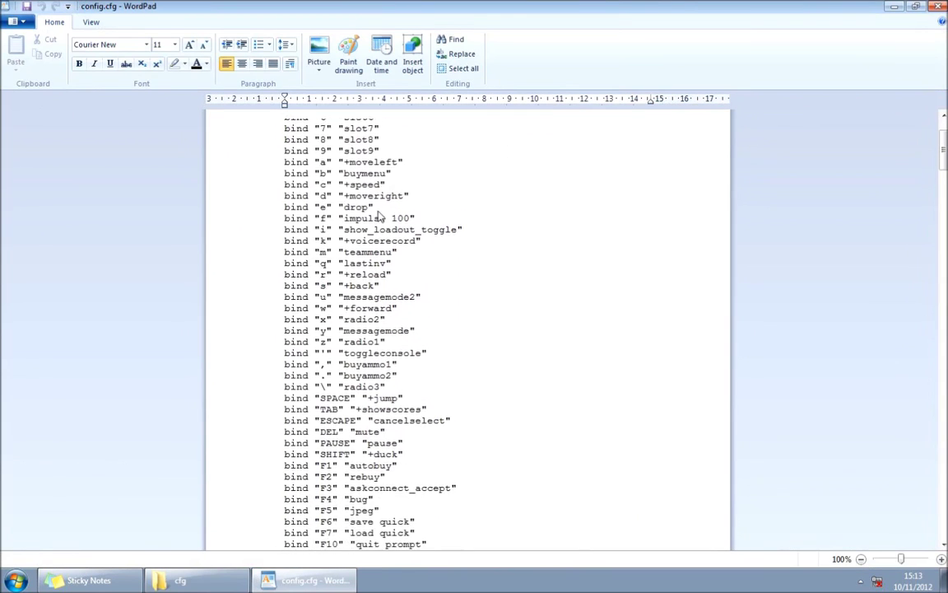
pyautogui.scroll(-2, 377, 213)
pyautogui.scroll(-3, 378, 213)
pyautogui.scroll(-1, 333, 206)
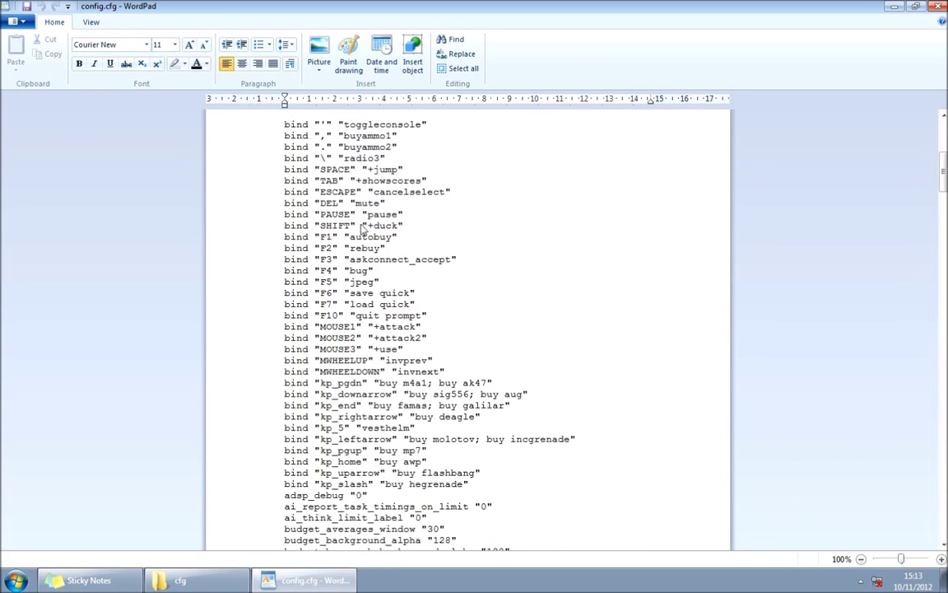
pyautogui.click(428, 316)
pyautogui.press('Down')
pyautogui.press('Down')
pyautogui.press('Down')
pyautogui.press('End')
# - Select the ten old keypad bind lines, kp_pgdn through kp_slash
pyautogui.scroll(-1, 442, 390)
pyautogui.scroll(-1, 444, 387)
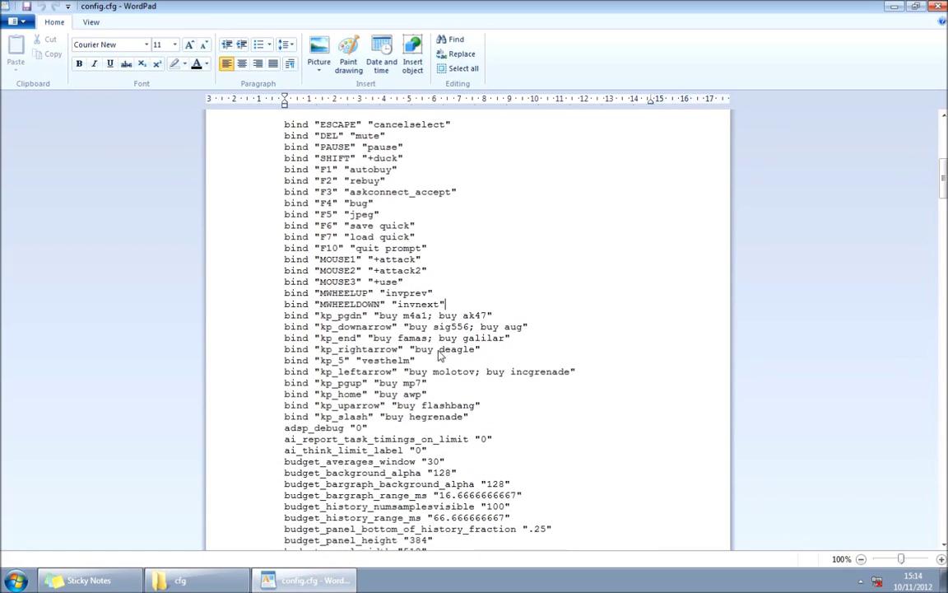
pyautogui.scroll(-1, 451, 373)
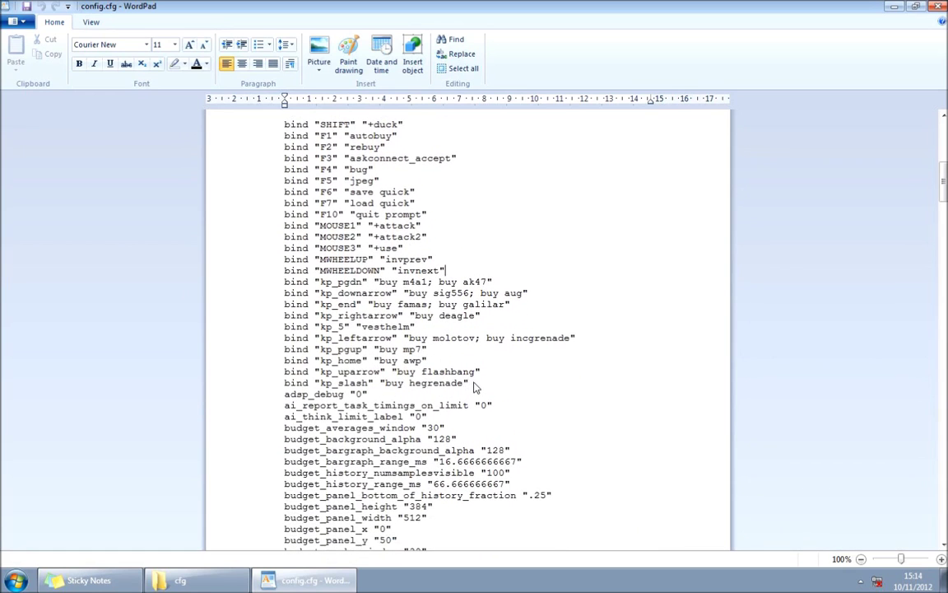
pyautogui.moveTo(472, 385); pyautogui.dragTo(272, 284)
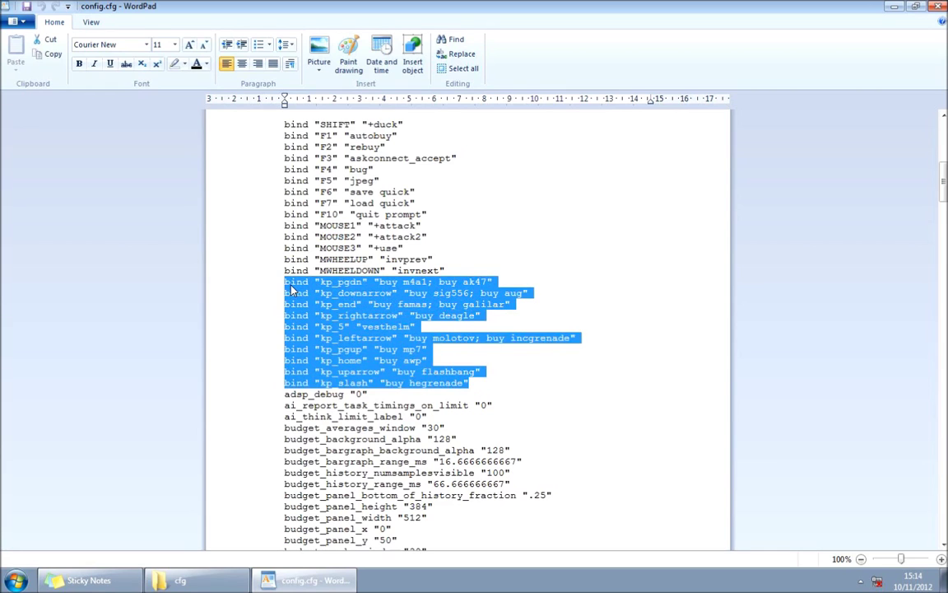
# - Delete the selected old keypad bind lines
pyautogui.press('Delete')
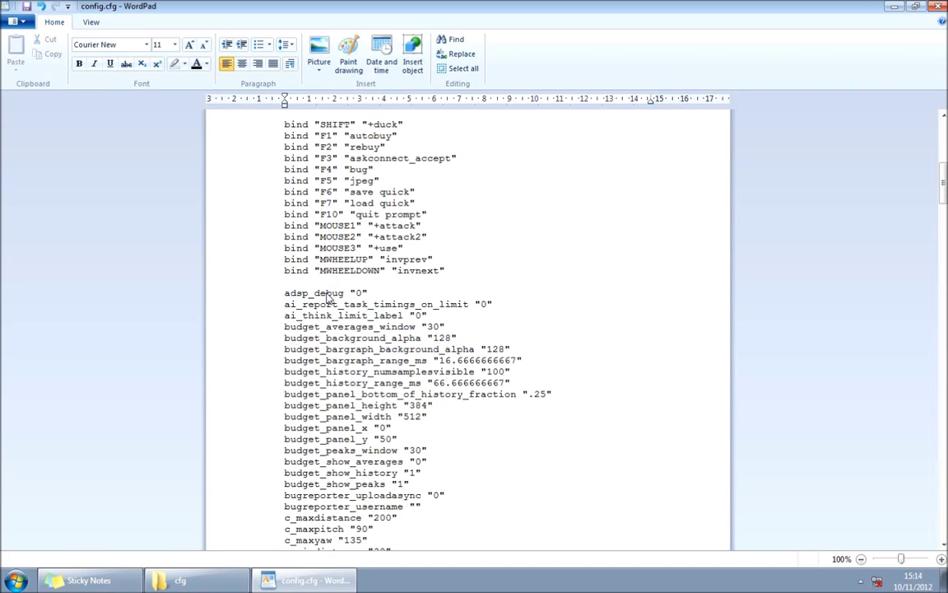
pyautogui.hotkey('ctrl', 'z')
pyautogui.press('Delete')
# - Type bind "kp_end" "buy famas; buy galilar" and start a new line
pyautogui.write('bind ')
pyautogui.write('"')
pyautogui.write('kp_')
pyautogui.write('end" ')
pyautogui.write('"')
pyautogui.write('buy ')
pyautogui.write('famas')
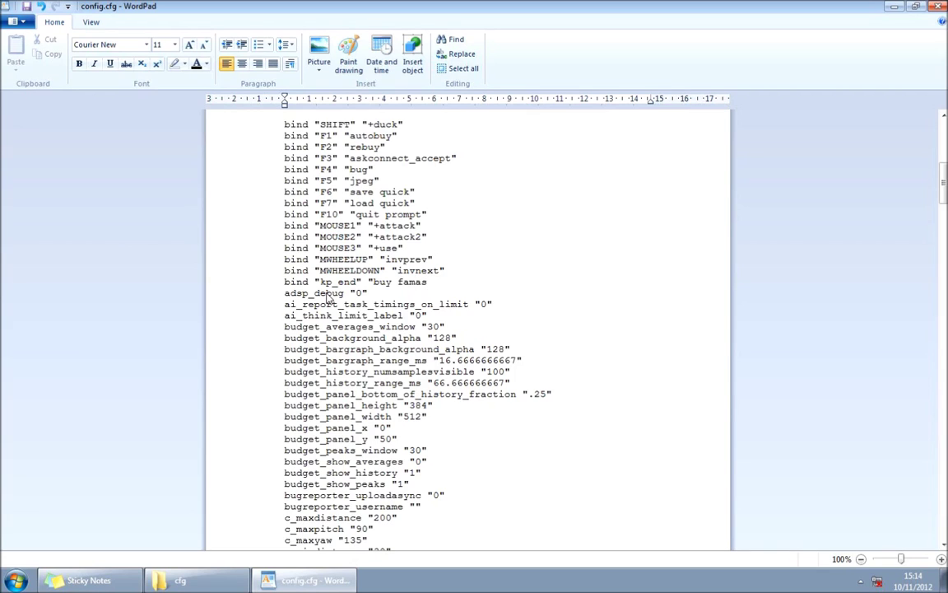
pyautogui.write(';')
pyautogui.write('buy ga')
pyautogui.write('lilar')
pyautogui.write('"')
pyautogui.press('Return')
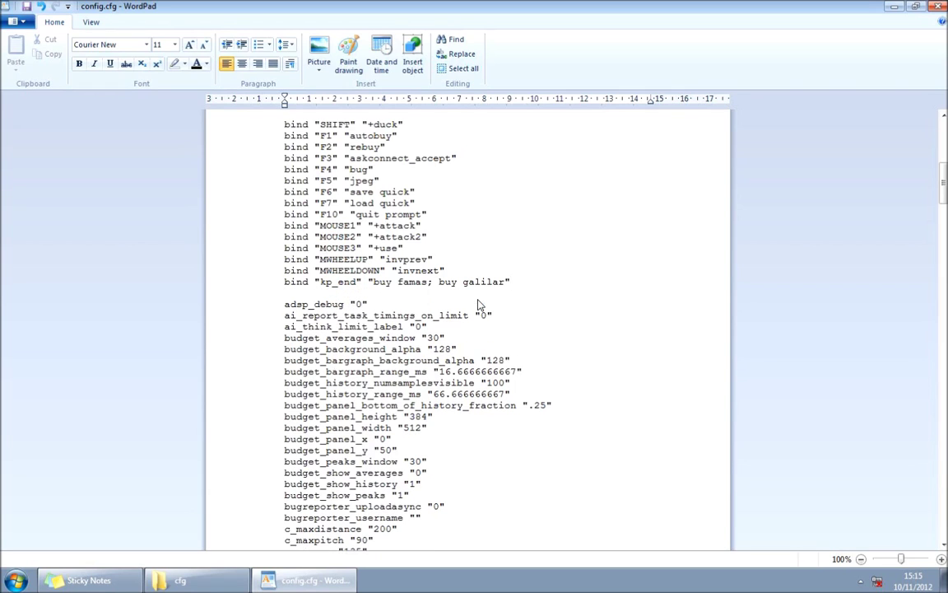
# - Add the line bind "kp_downarrow" "buy aug; buy sig556"
pyautogui.write('bind')
pyautogui.write(' "')
pyautogui.write('jp')
pyautogui.press('BackSpace')
pyautogui.press('BackSpace')
pyautogui.write('kp_')
pyautogui.write('down')
pyautogui.write('arrow"')
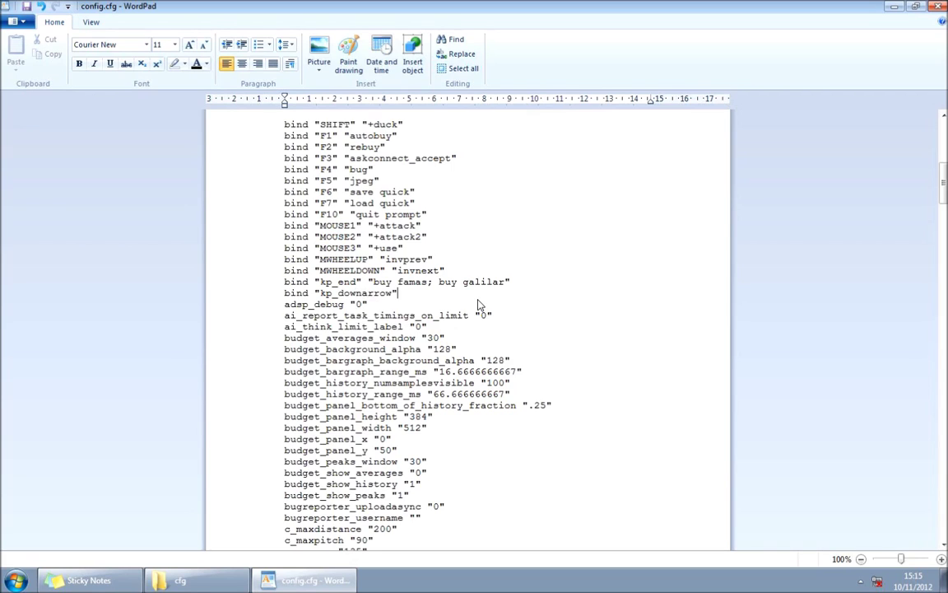
pyautogui.write(' "buy ')
pyautogui.write('aug')
pyautogui.write('; buy ')
pyautogui.write('sig5')
pyautogui.write('56"')
pyautogui.press('Return')
# - Type the kp_pgdn bind buying m4a1 and ak47
pyautogui.write('bin')
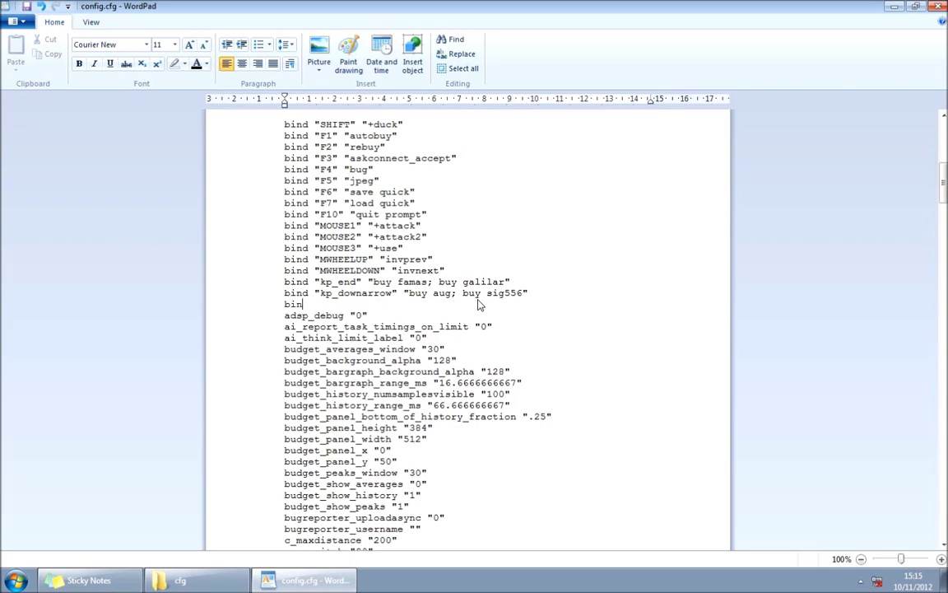
pyautogui.write('d "')
pyautogui.write('kp_')
pyautogui.write('pgdn" ')
pyautogui.write('"')
pyautogui.write('y m4a1')
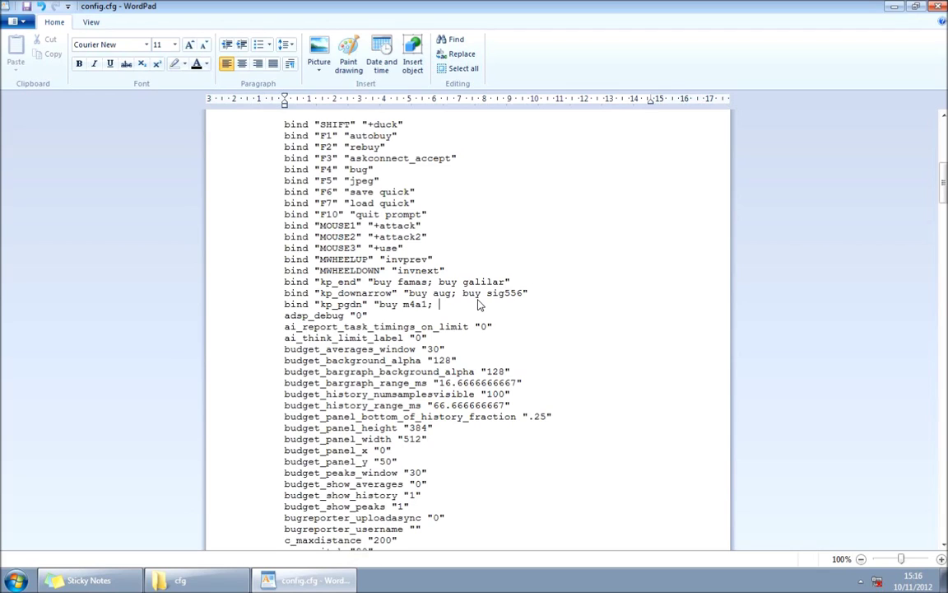
pyautogui.write('ak47')
pyautogui.press('BackSpace')
pyautogui.press('BackSpace')
pyautogui.press('BackSpace')
pyautogui.press('BackSpace')
pyautogui.write('buy ')
pyautogui.write('ak4')
pyautogui.write('7')
pyautogui.press('BackSpace')
# - Close the kp_pgdn line and add bind "kp_5" "buy vesthelm"
pyautogui.write('"')
pyautogui.press('Return')
pyautogui.write('bind')
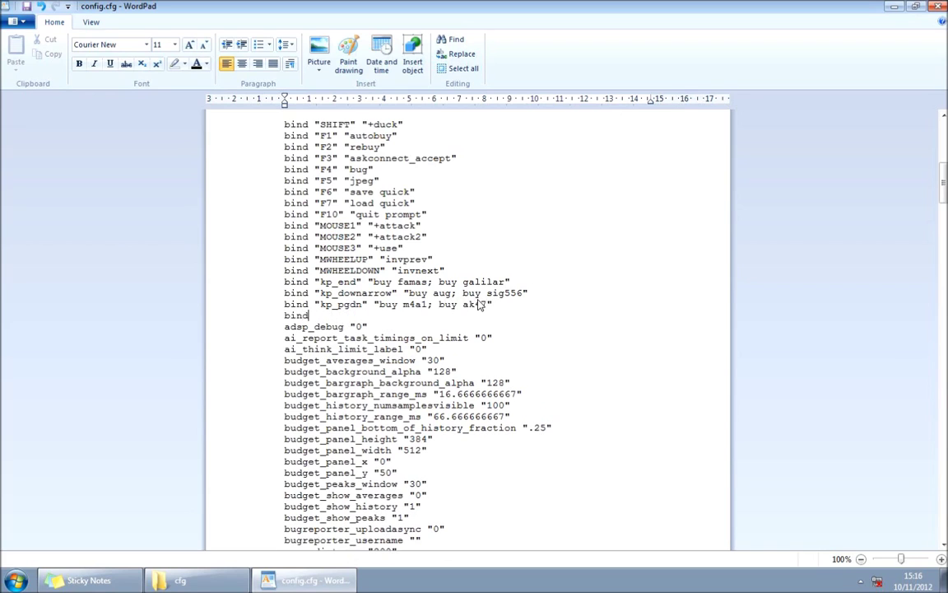
pyautogui.write(' "')
pyautogui.write('hp')
pyautogui.press('BackSpace')
pyautogui.press('BackSpace')
pyautogui.write('kp5')
pyautogui.press('BackSpace')
pyautogui.write('_5" "')
pyautogui.write('buy ve')
pyautogui.write('sthelm"')
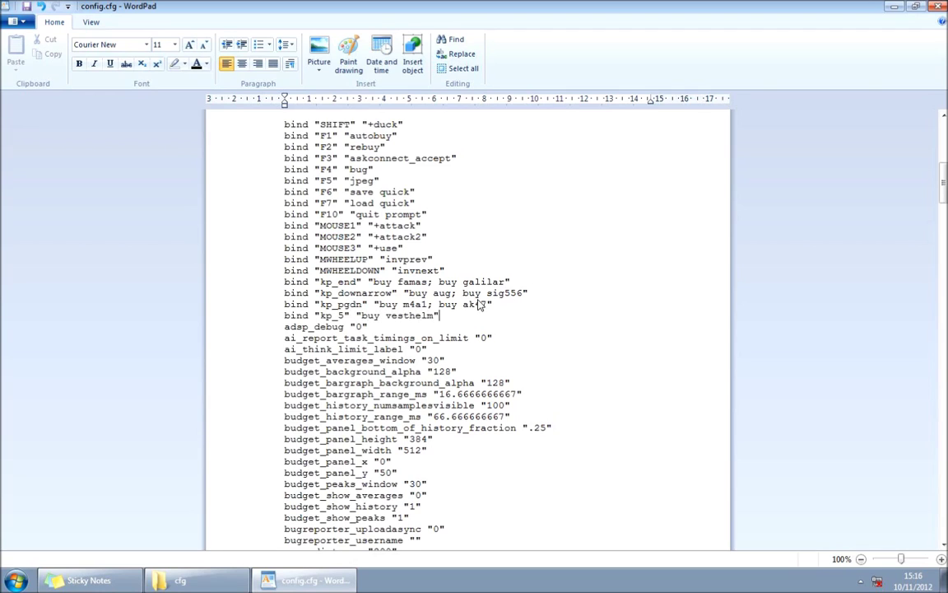
pyautogui.press('Return')
# - Add kp_rightarrow buying deagle and kp_leftarrow buying incgrenade and molotov
pyautogui.write('bind "')
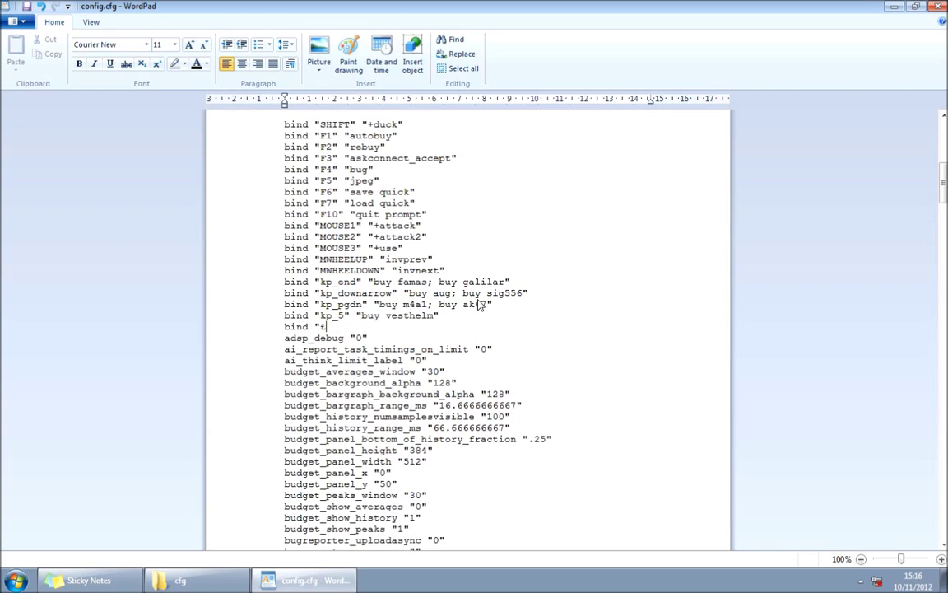
pyautogui.write('k')
pyautogui.write('p_')
pyautogui.write('rightarrow"')
pyautogui.write(' "')
pyautogui.write('buy deag')
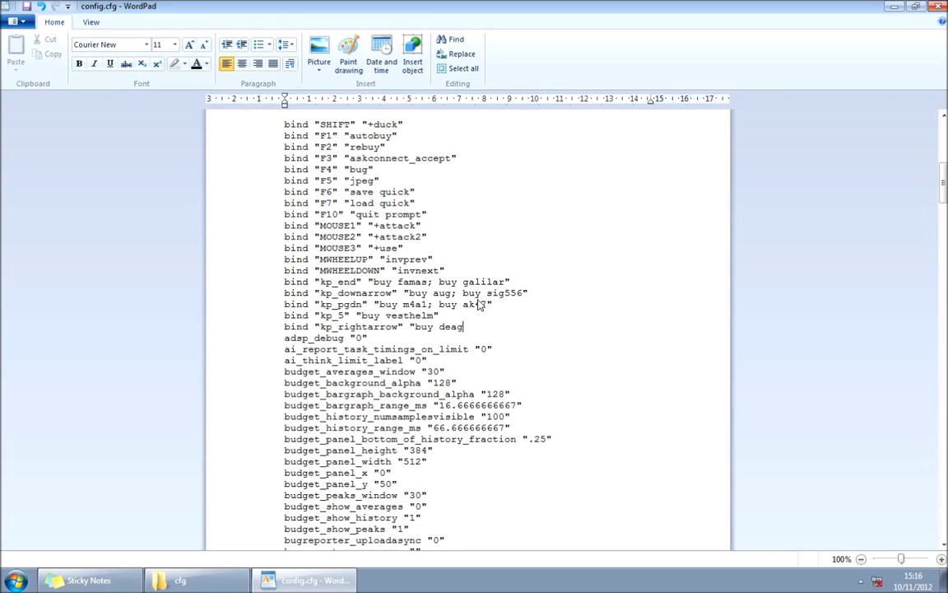
pyautogui.write('le')
pyautogui.write('"')
pyautogui.press('Return')
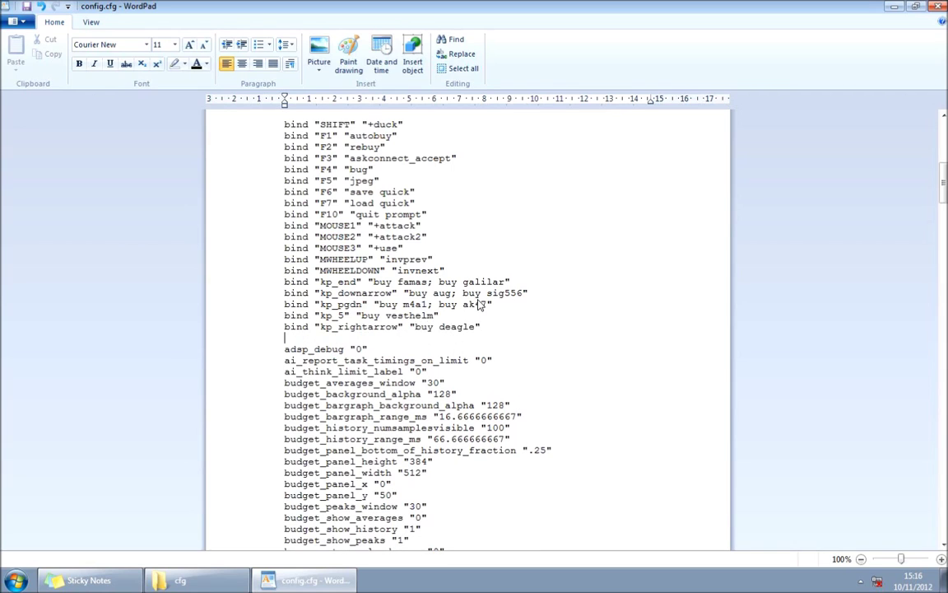
pyautogui.write('bind "')
pyautogui.write('kp_')
pyautogui.write('lefta')
pyautogui.write('rrow" "')
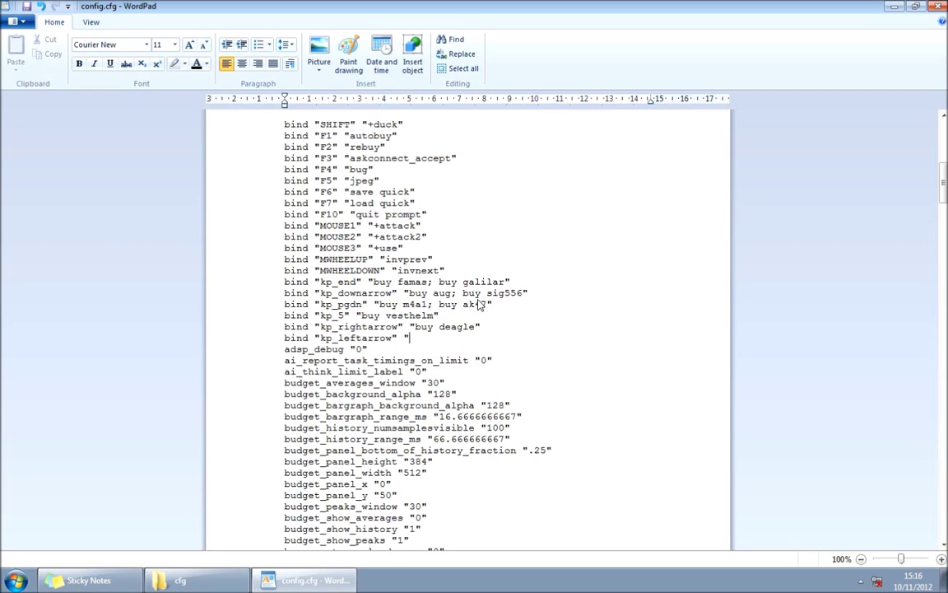
pyautogui.write('bu')
pyautogui.write('y inc')
pyautogui.write('grena')
pyautogui.write('de; ')
pyautogui.write('buy molo')
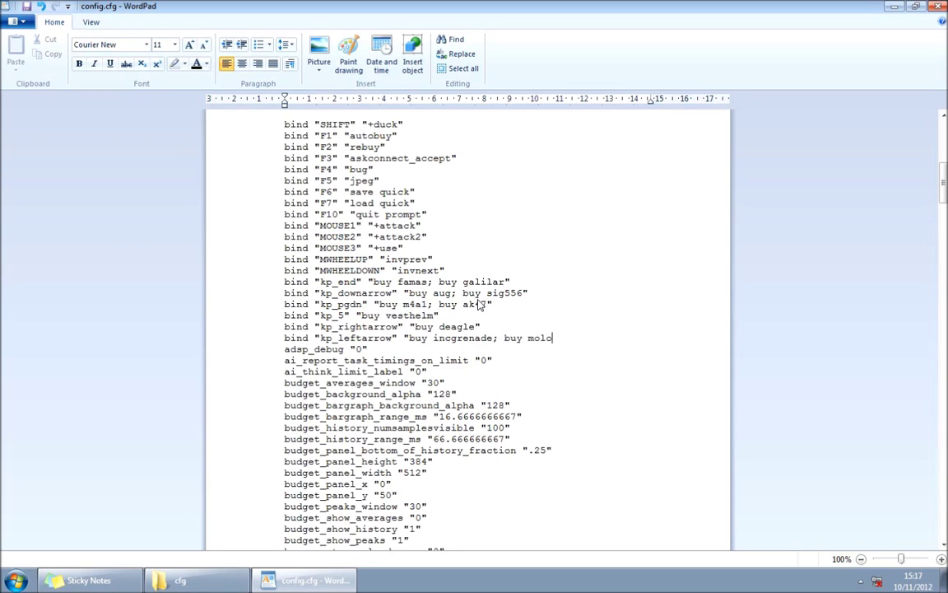
pyautogui.write('tov')
pyautogui.press('Return')
# - Add bind "kp_home" "buy awp" and bind "kp_uparrow" "buy flashbang"
pyautogui.write('bind "')
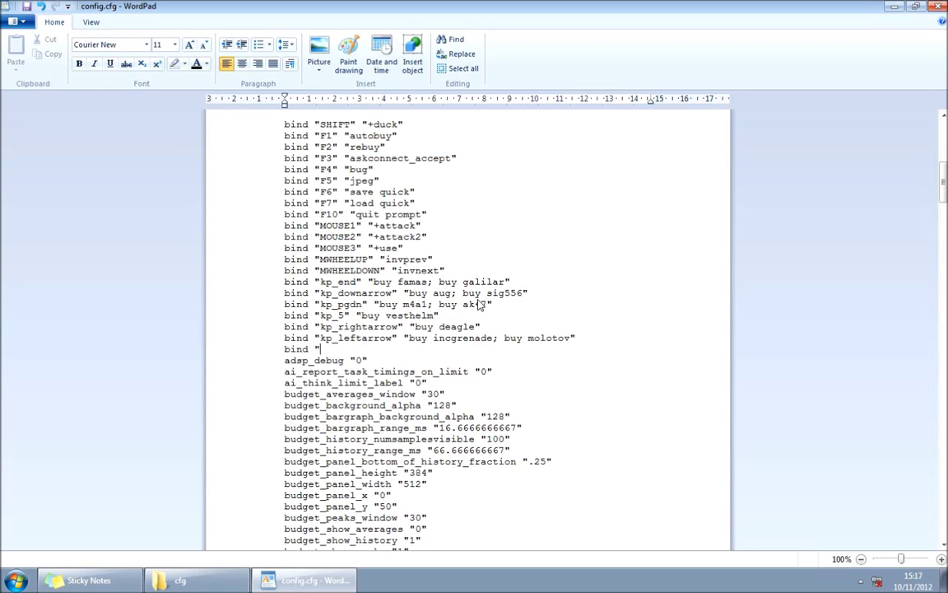
pyautogui.write('kp_home')
pyautogui.write('" "b')
pyautogui.write('uy aw')
pyautogui.write('p"')
pyautogui.press('Return')
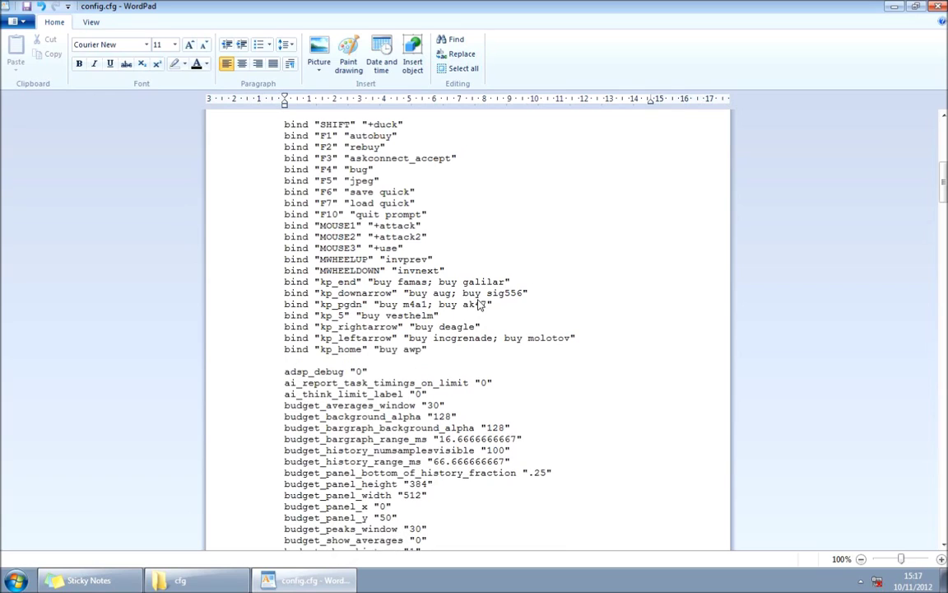
pyautogui.write('bind "')
pyautogui.write('kp')
pyautogui.write('_u')
pyautogui.write('parrow" "')
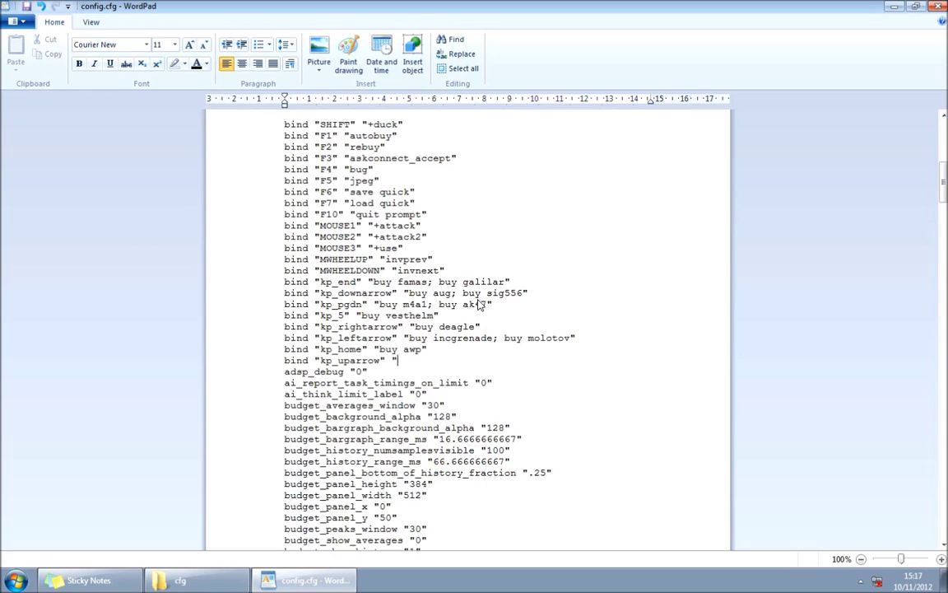
pyautogui.write('buy ')
pyautogui.write('flashbang"')
pyautogui.press('Return')
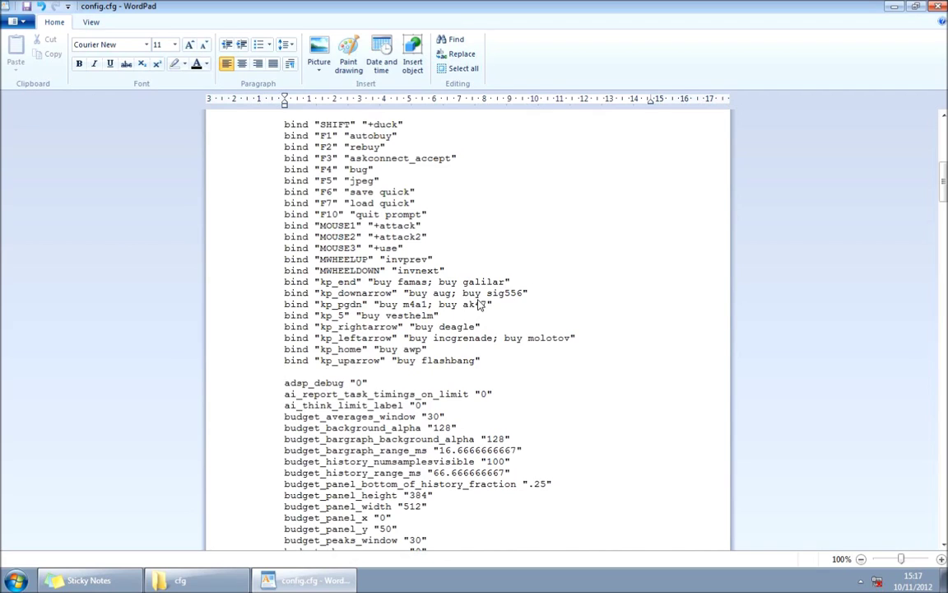
# - Add bind "kp_pgup" "buy mp7" and bind "kp_slash" "buy hegrenade"
pyautogui.write('bin')
pyautogui.write('d "kp')
pyautogui.write('_')
pyautogui.write('pgu')
pyautogui.write('p" "b')
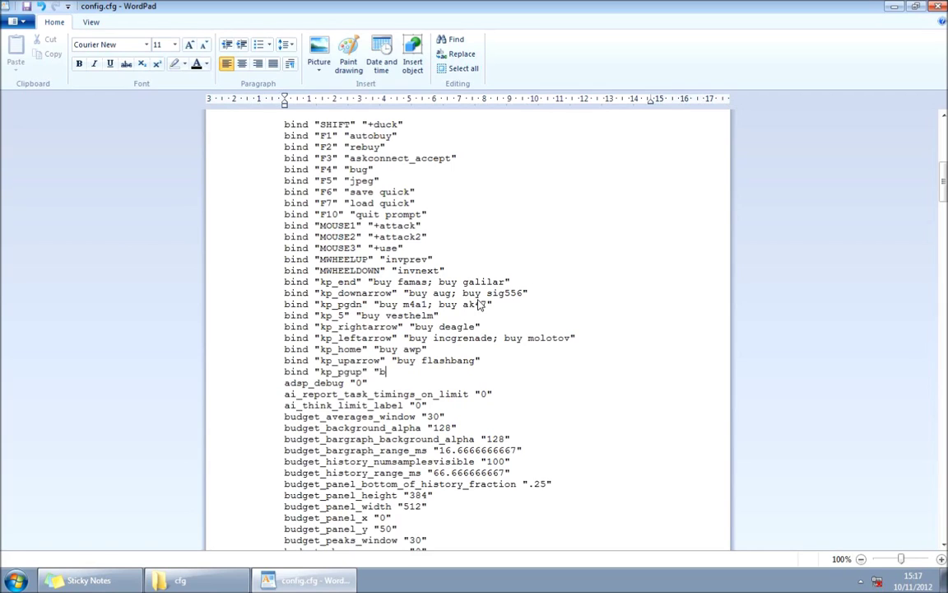
pyautogui.write('uy m')
pyautogui.write('p7"')
pyautogui.press('Return')
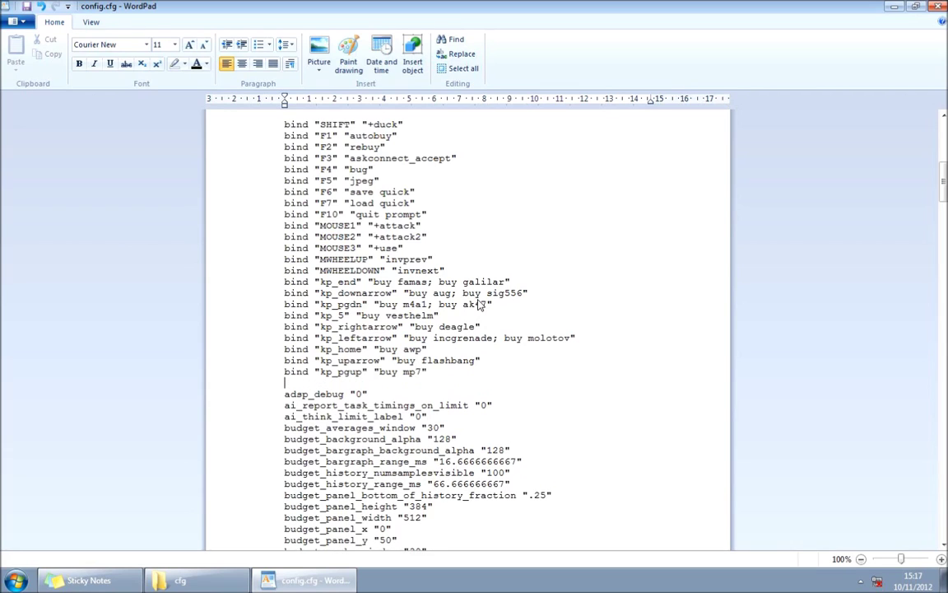
pyautogui.write('bind "kp_slash')
pyautogui.write('" "')
pyautogui.write('buy he')
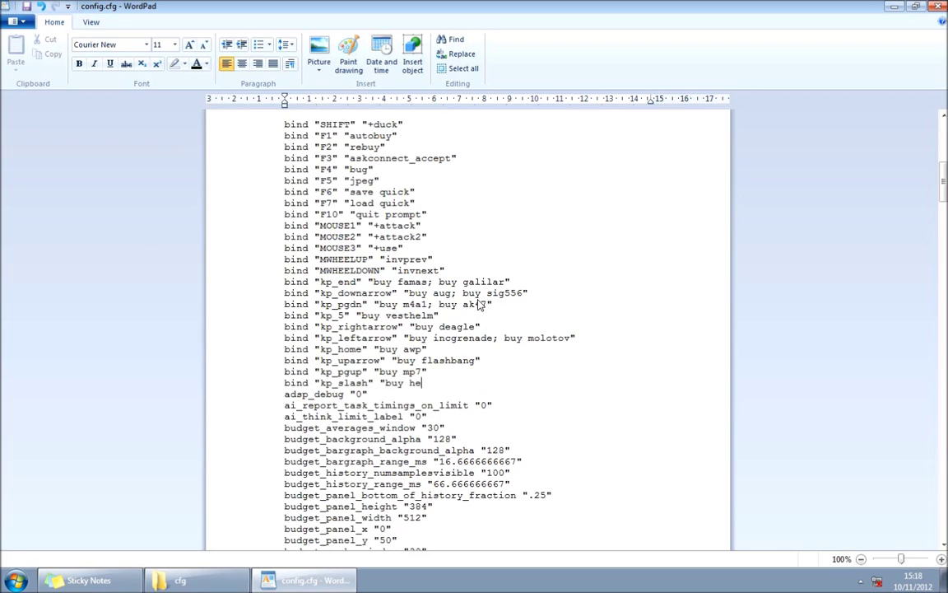
pyautogui.write('grenade')
pyautogui.write('"')
pyautogui.press('Return')
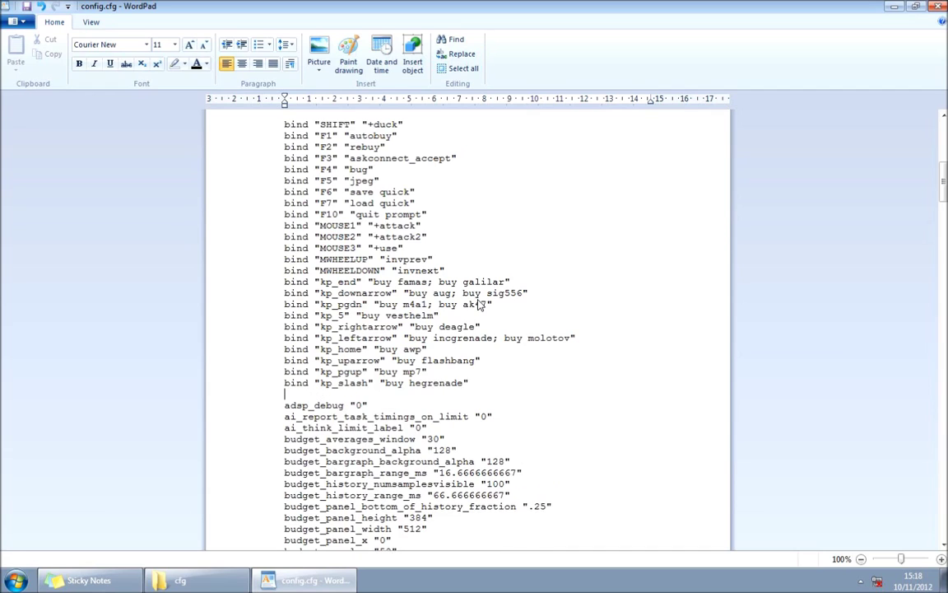
# - Type bind "*" on the new line, then delete the asterisk placeholder
pyautogui.write('bind "')
pyautogui.write('*')
pyautogui.write('"')
pyautogui.press('BackSpace')
pyautogui.press('BackSpace')
# - Complete the line as bind "g" "say Good Game" with the closing quote
pyautogui.write('g" ')
pyautogui.write('"say')
pyautogui.write(' good')
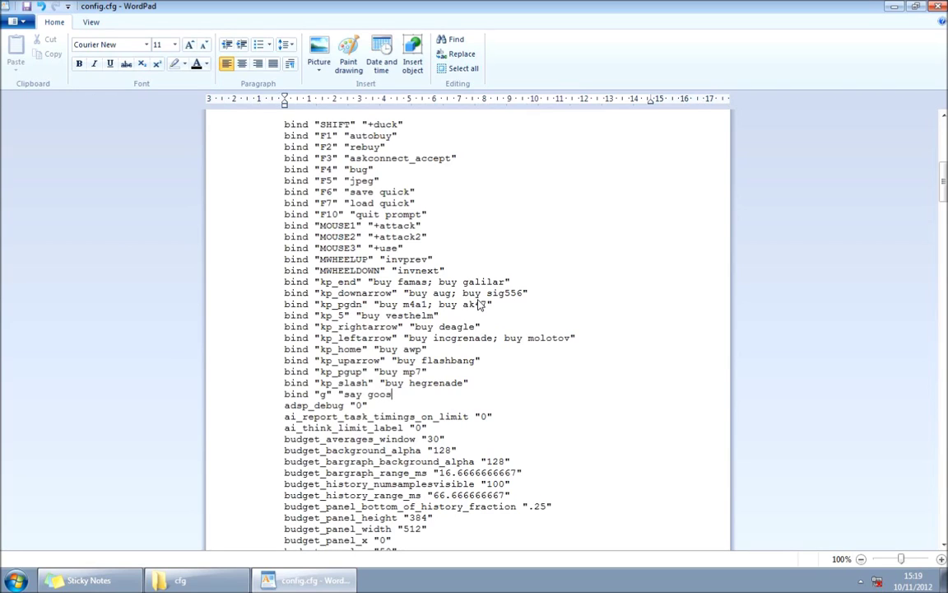
pyautogui.write(' Game')
pyautogui.hotkey('ctrl', 'Left')
pyautogui.hotkey('ctrl', 'Left')
pyautogui.press('Right')
pyautogui.press('BackSpace')
pyautogui.write('G')
pyautogui.press('End')
pyautogui.write('"')
pyautogui.moveTo(451, 340); pyautogui.dragTo(492, 347)
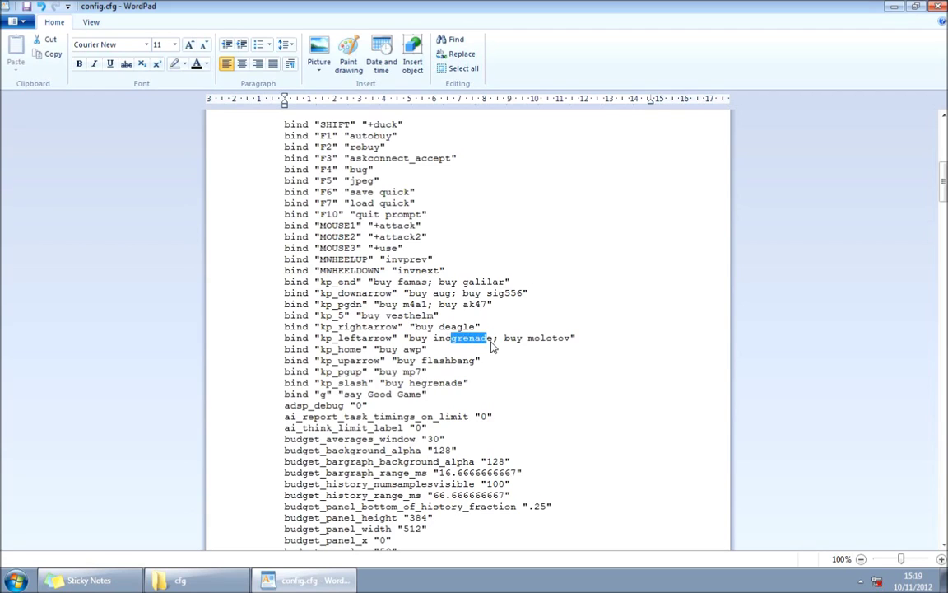
pyautogui.click(412, 309)
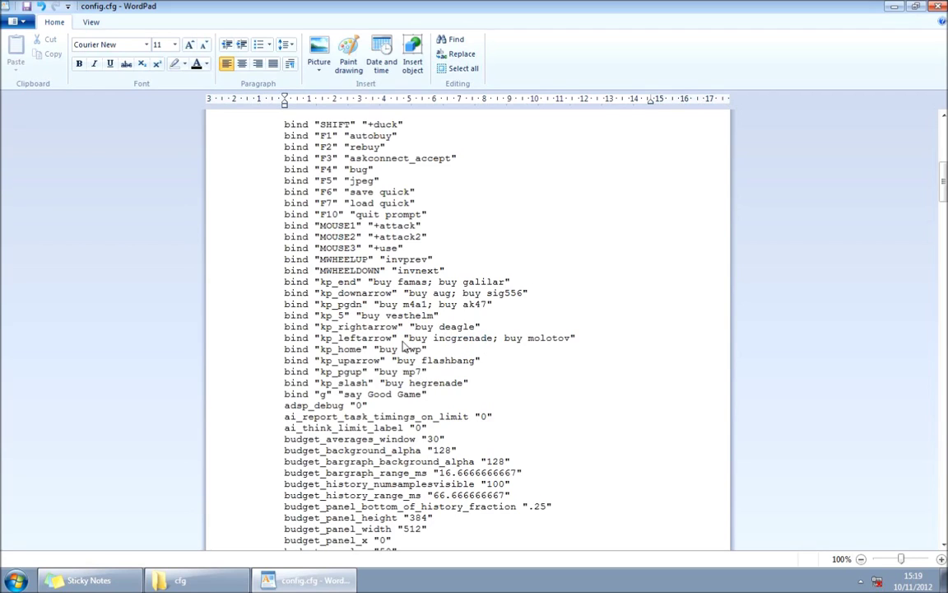